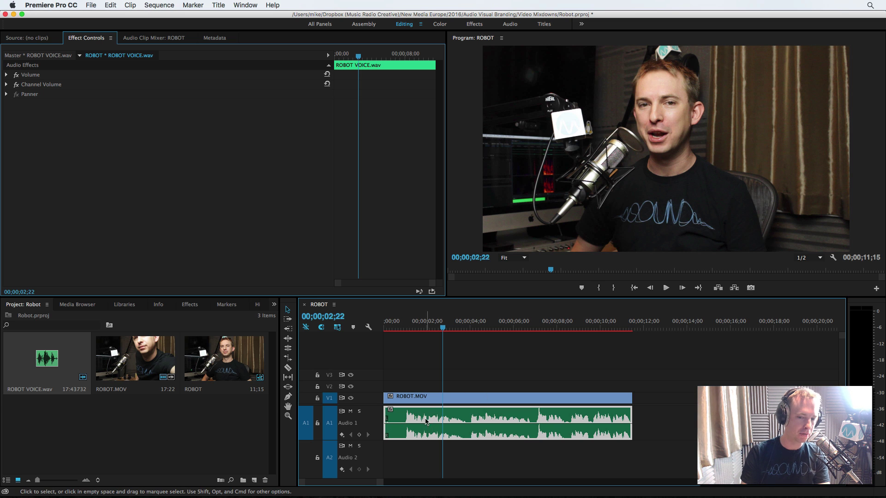
Preview the sequence from about one second in, then send the Audio 1 voice clip to Audition
left_click(406, 326)
left_click(403, 326)
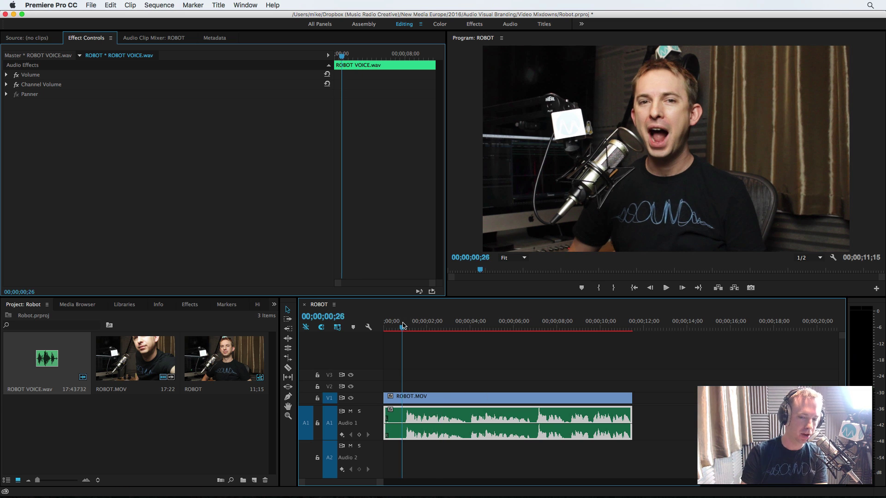
key("space")
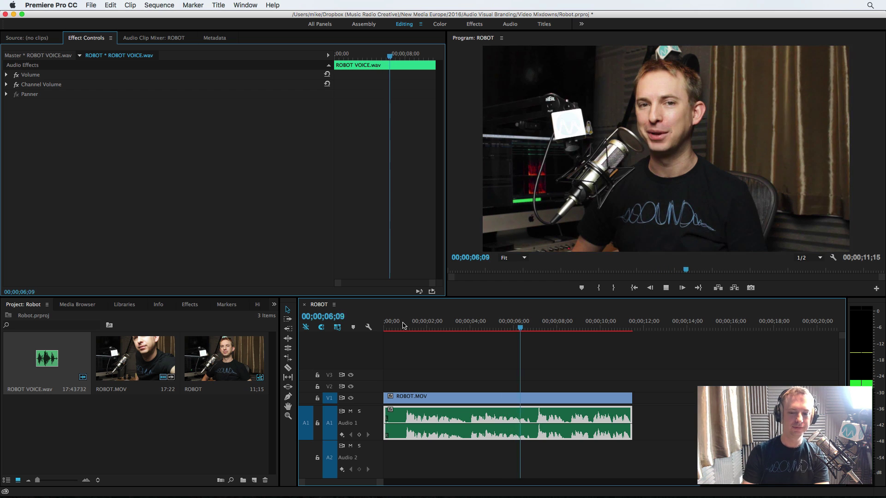
key("space")
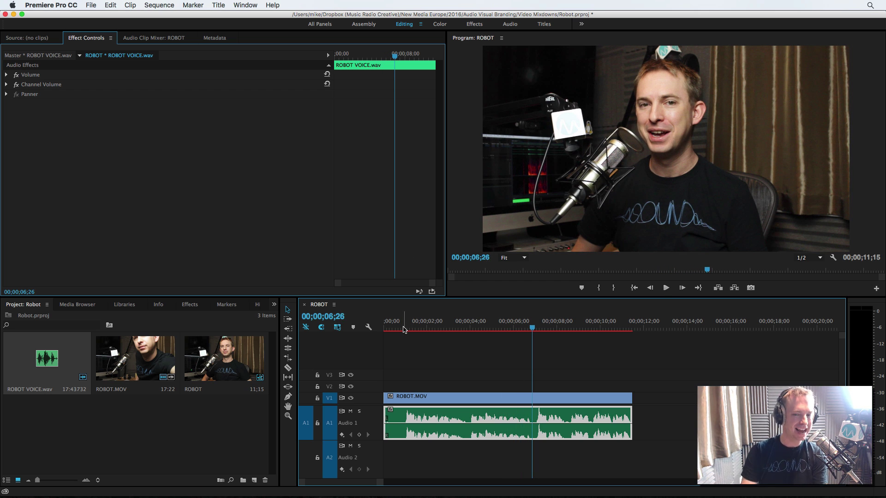
right_click(421, 419)
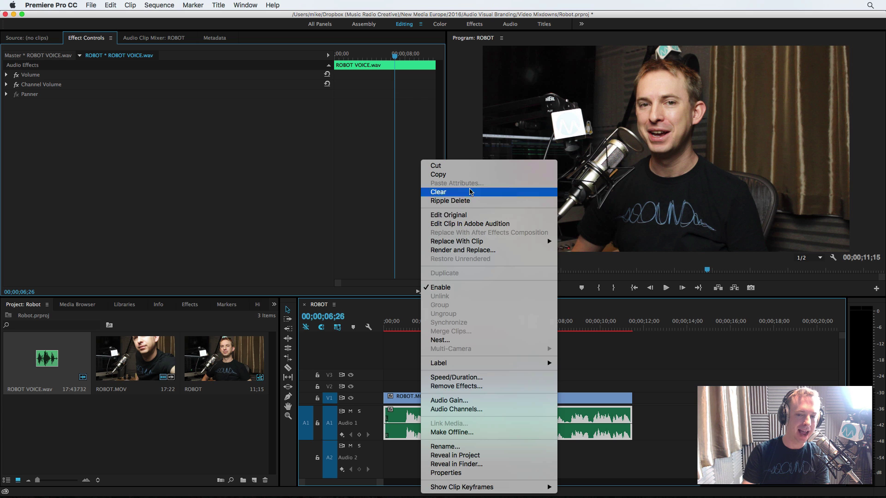
left_click(465, 224)
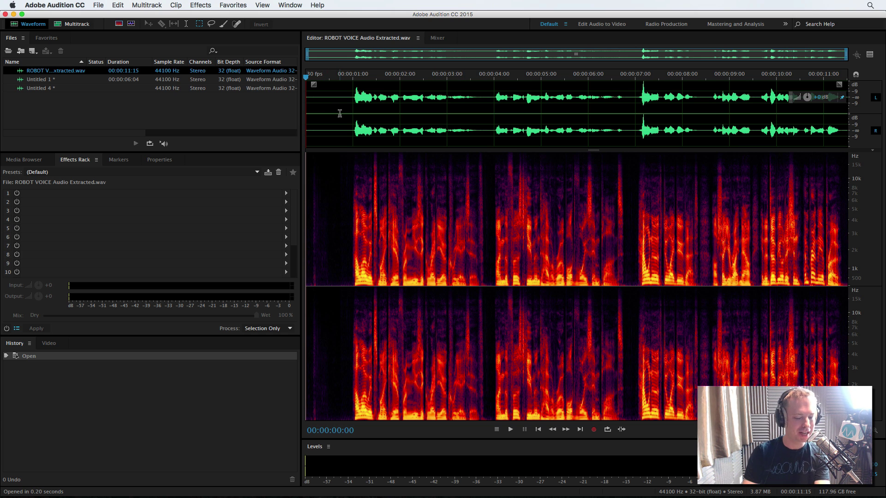
Play the extracted ROBOT VOICE audio from where the speech begins, then stop
left_click(351, 90)
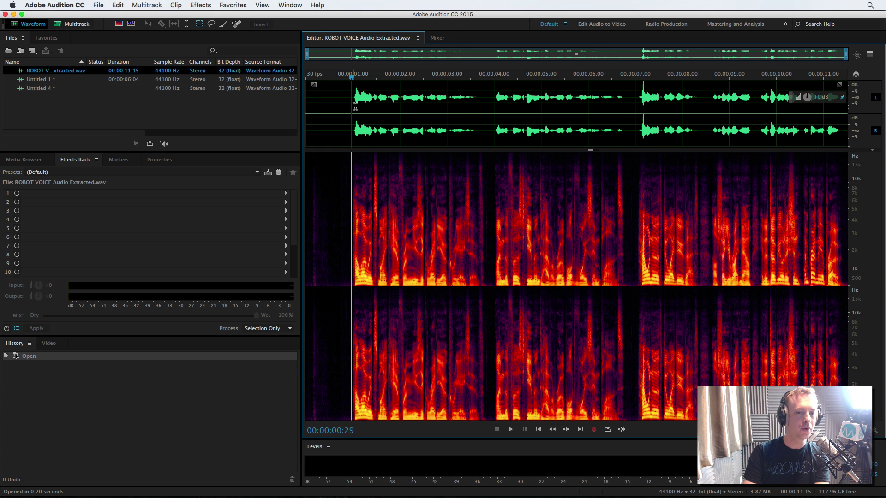
key("space")
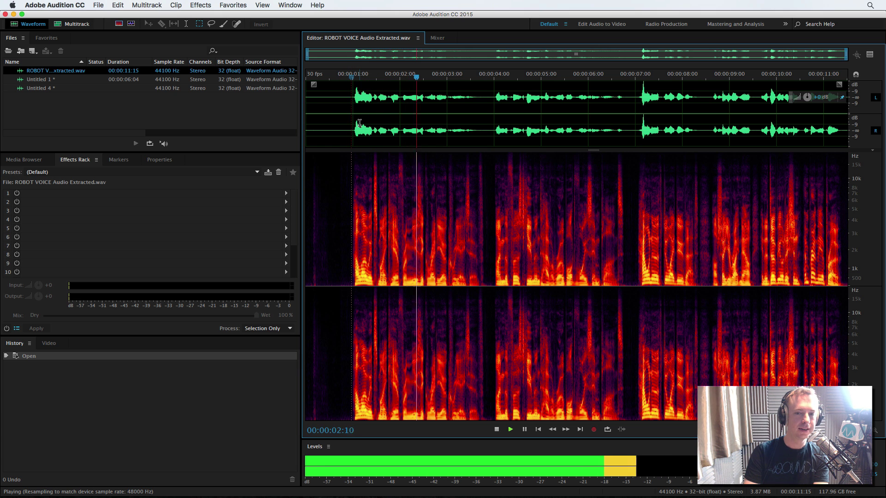
key("space")
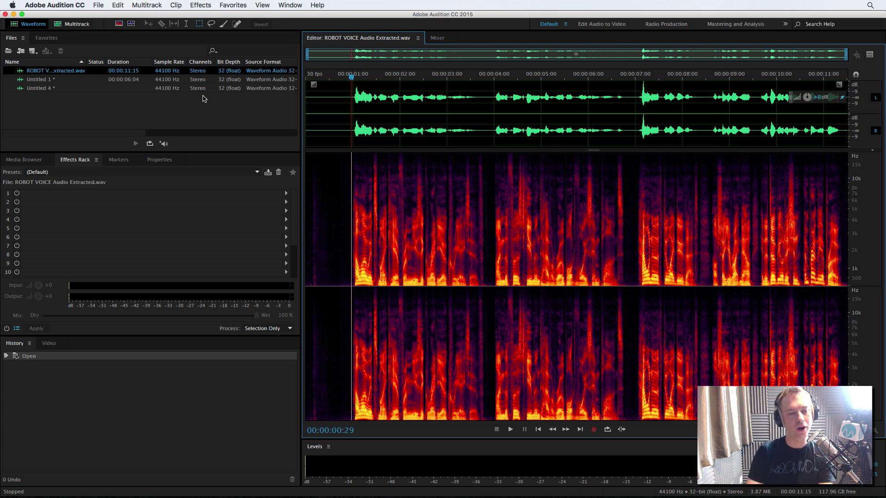
Generate English (UK) speech of the robot-implant line into Untitled 4 and preview it
left_click(52, 88)
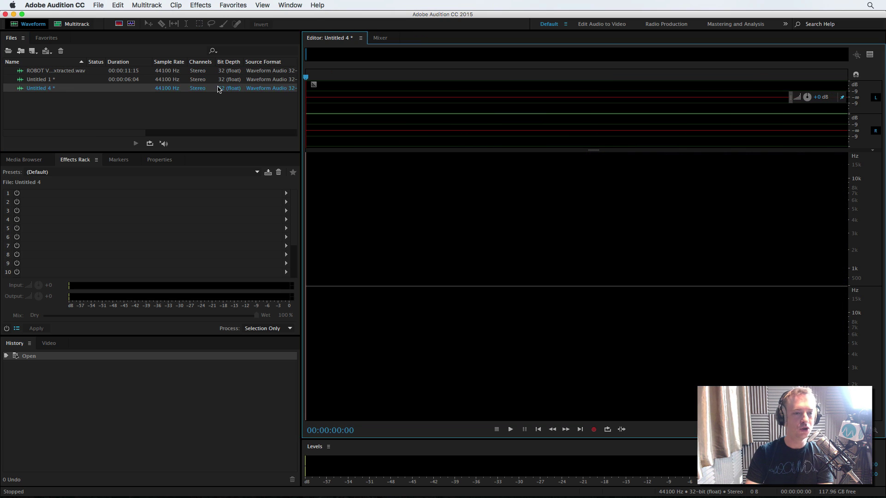
left_click(200, 5)
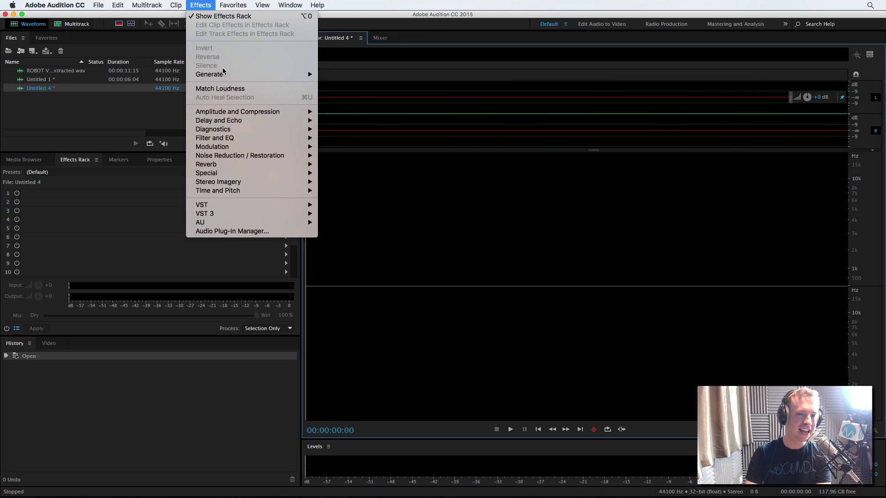
mouse_move(222, 73)
left_click(347, 81)
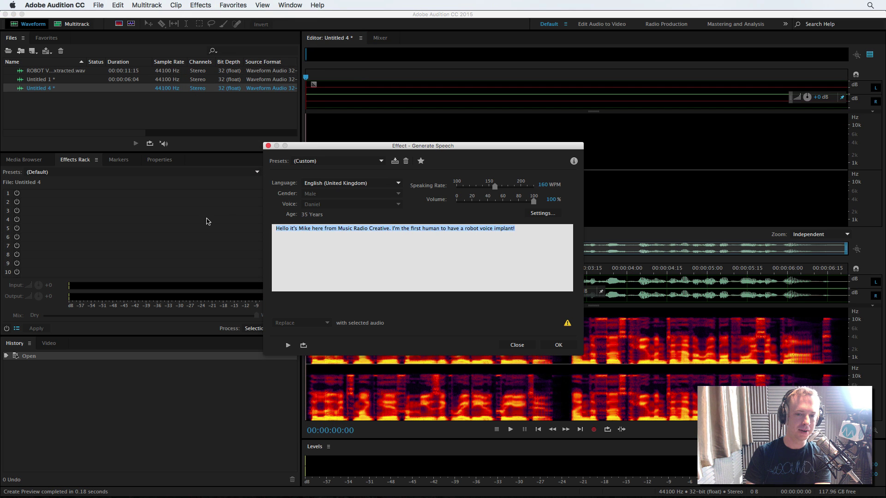
key("Right")
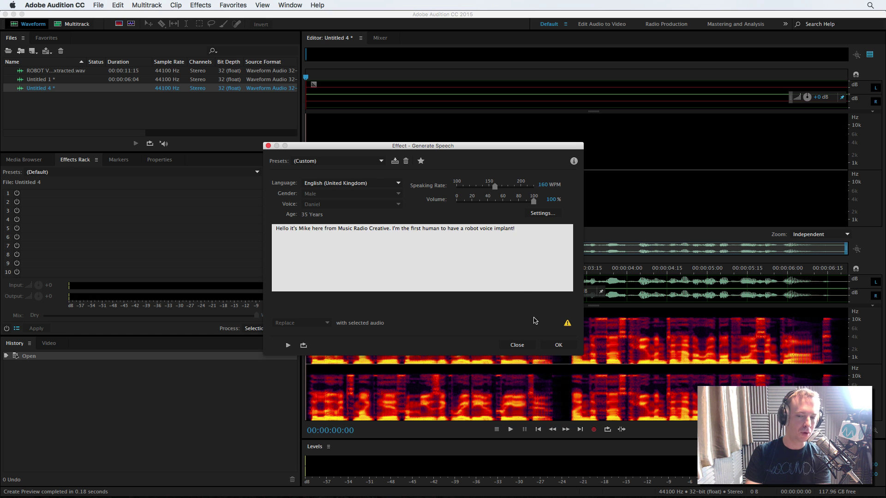
left_click(557, 345)
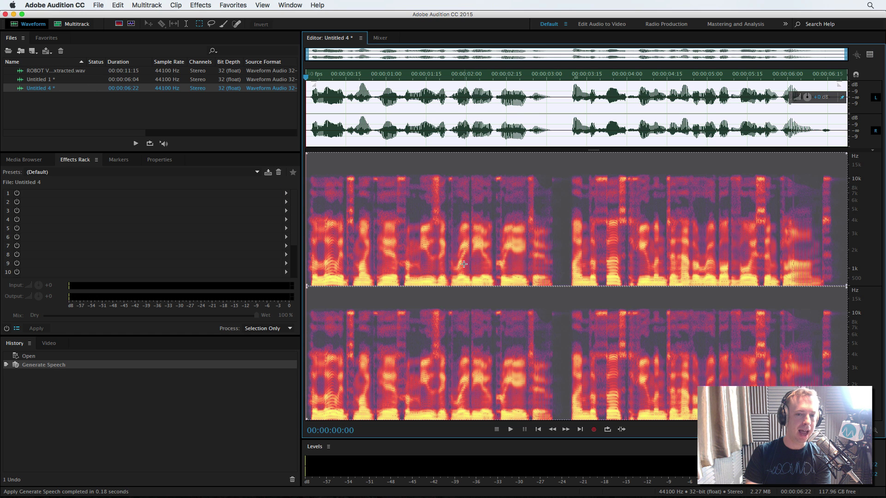
key("space")
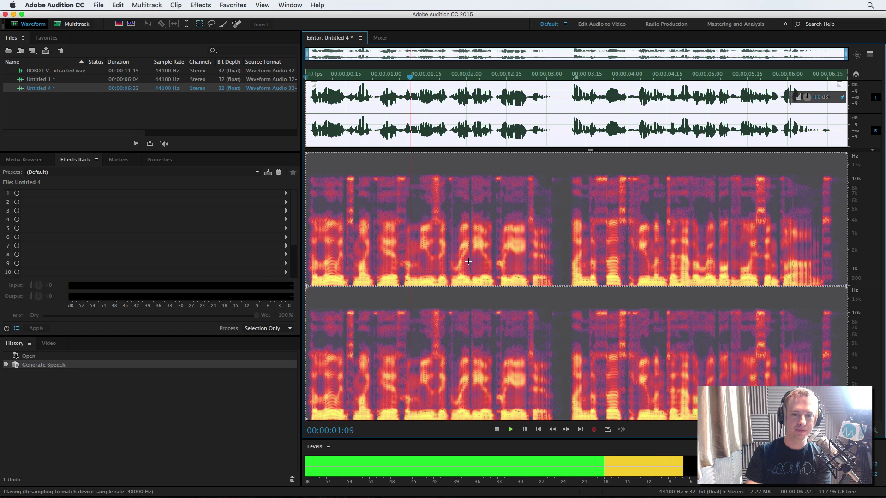
key("space")
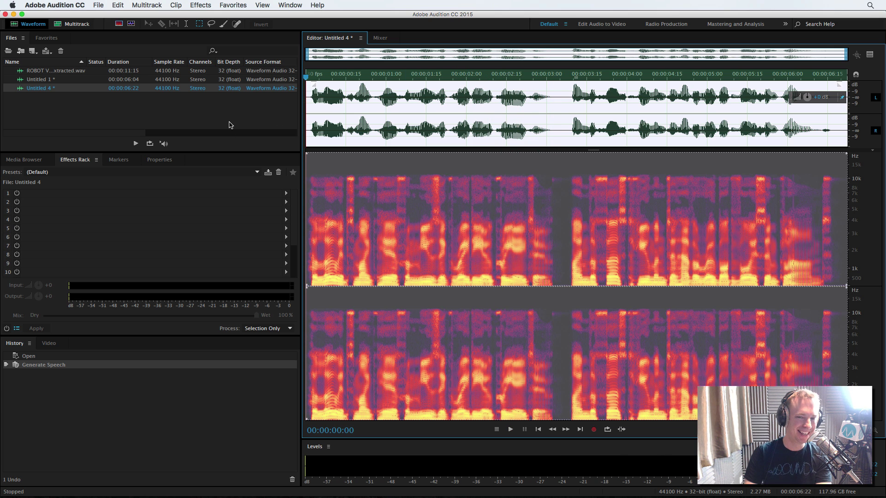
Create a multitrack session with ROBOT VOICE on Track 1 and Untitled 4 on Track 2
left_click(73, 24)
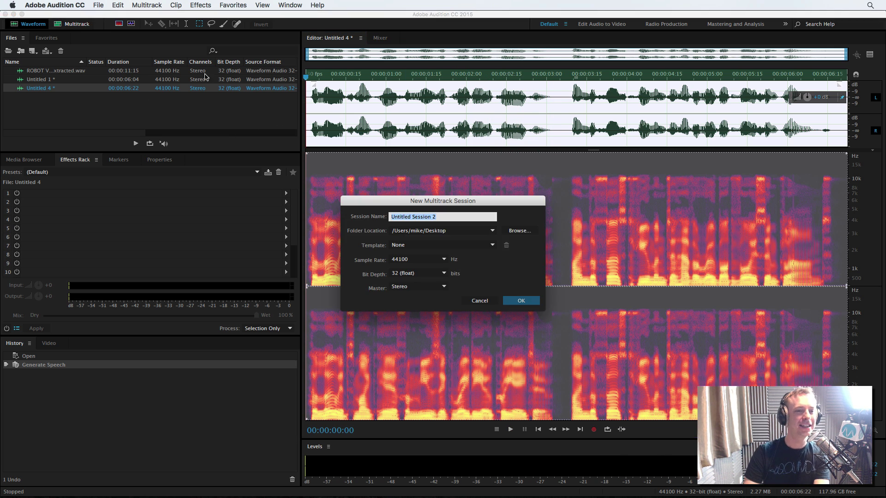
left_click(520, 301)
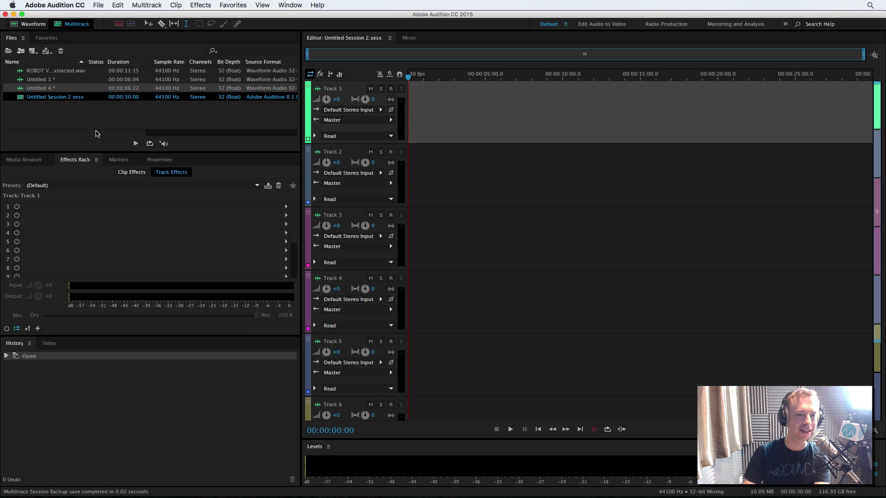
left_click_drag(47, 70, 416, 111)
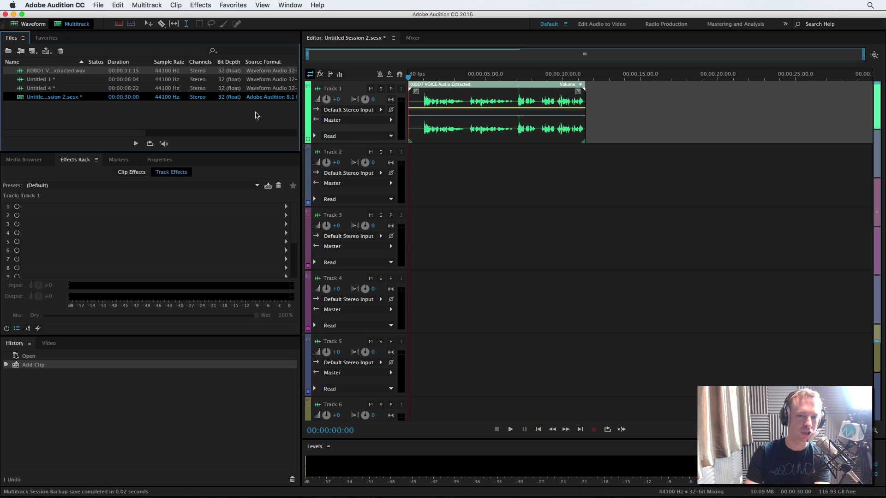
left_click_drag(44, 88, 426, 163)
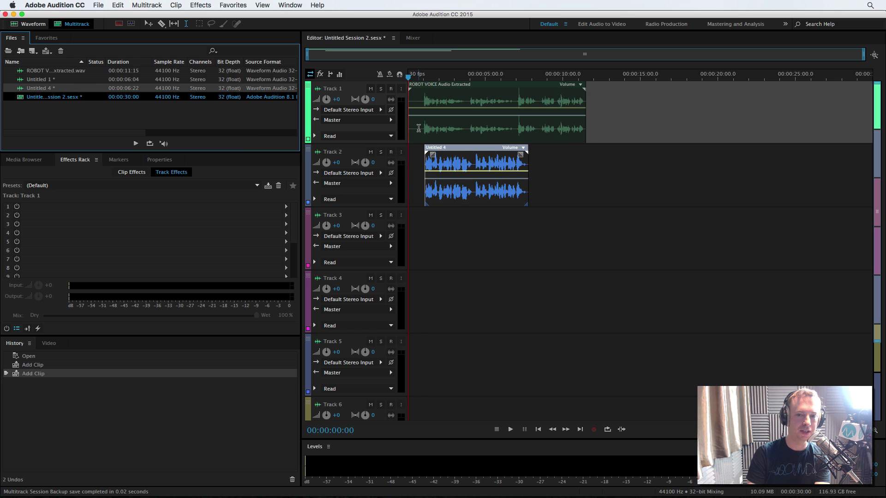
left_click(418, 129)
scroll(426, 84, "up", 5)
left_click(448, 171)
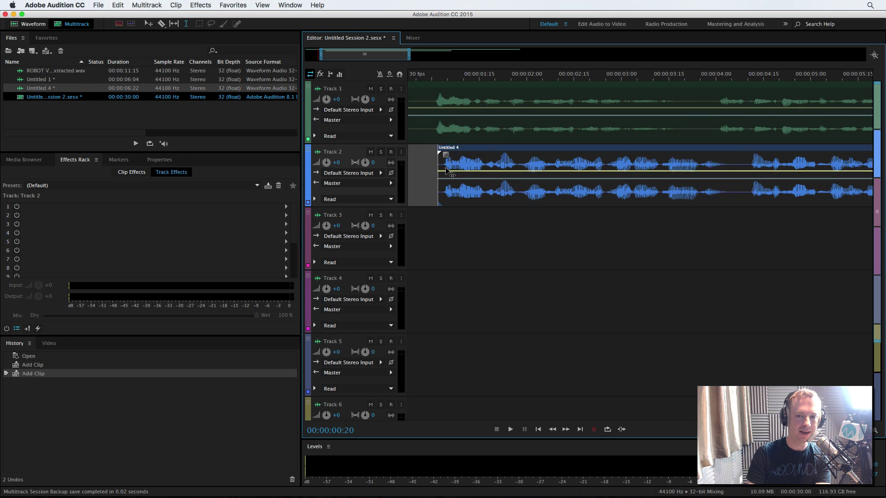
left_click_drag(448, 171, 454, 170)
Cut away everything after about 7 seconds from the Track 1 robot clip
scroll(485, 159, "right", 8)
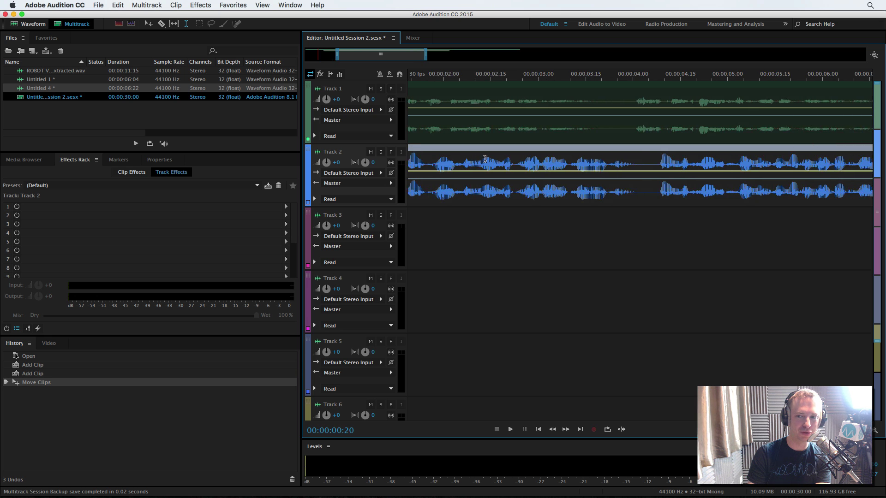
scroll(485, 158, "right", 2)
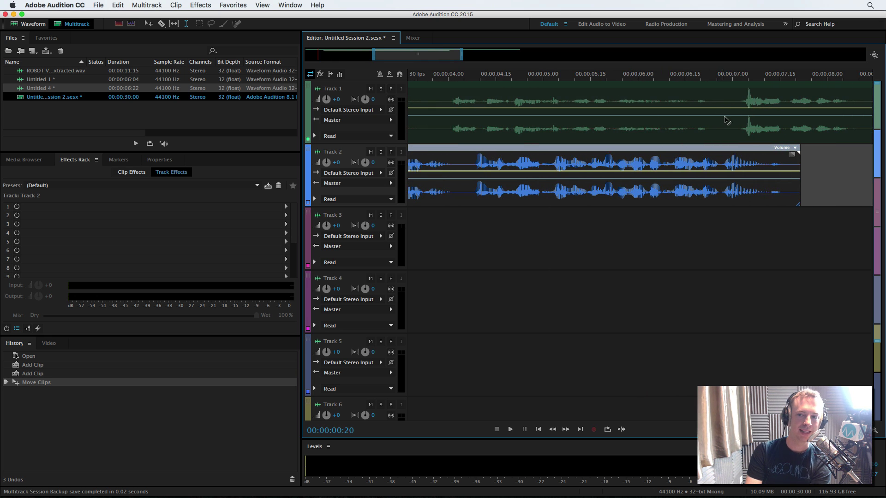
left_click_drag(734, 116, 774, 102)
key("Delete")
left_click(821, 106)
key("Delete")
Delete the robot clip's silent lead-in and select the Untitled 4 clip on Track 2
scroll(696, 73, "down", 5)
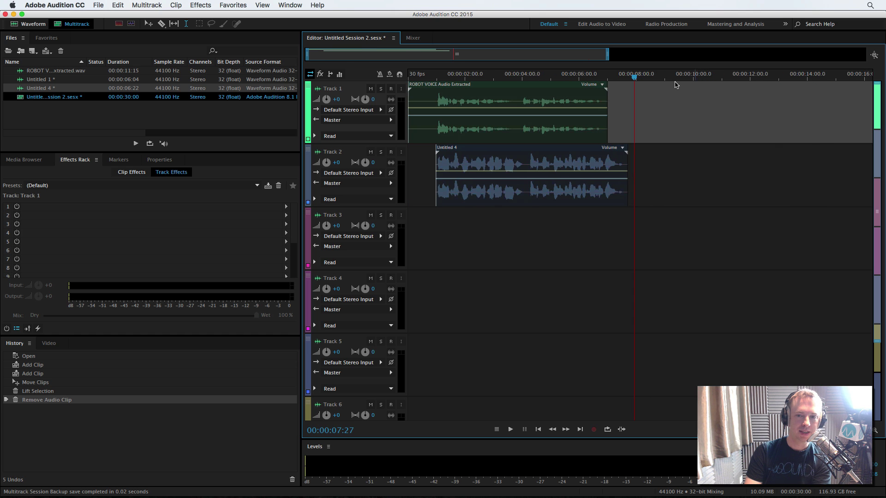
left_click_drag(432, 132, 403, 143)
key("Delete")
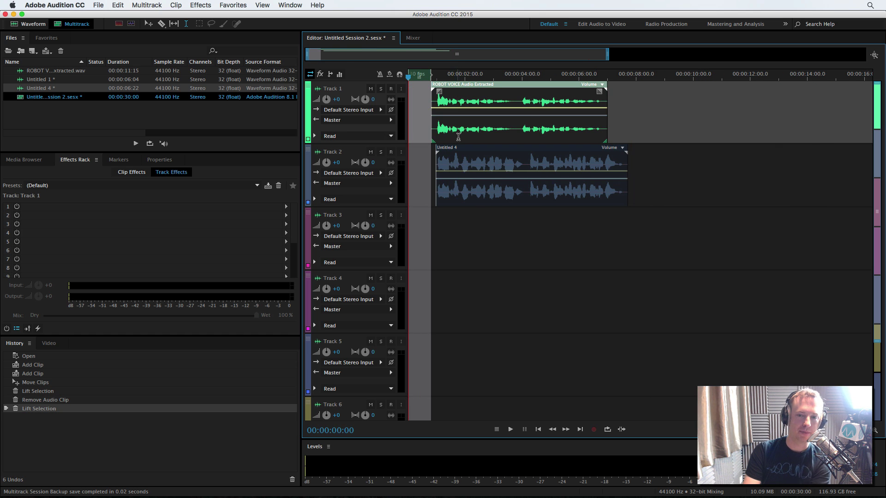
left_click(458, 134)
left_click(474, 160)
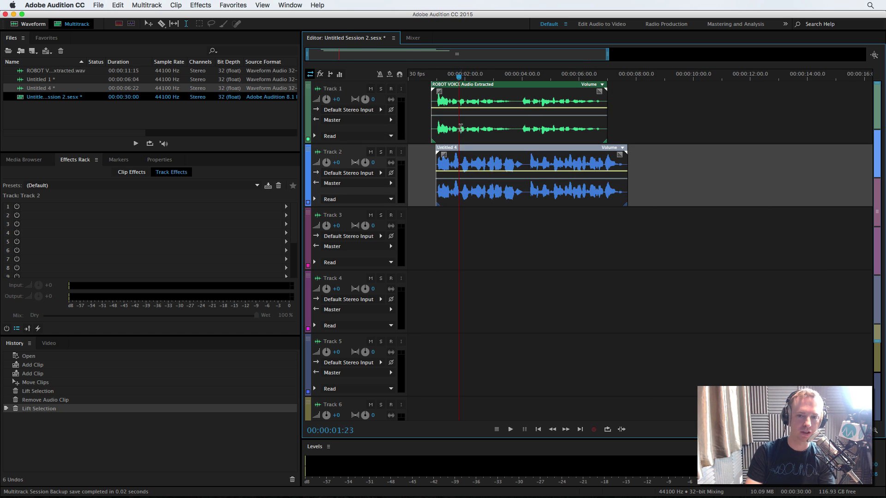
Run Automatic Speech Alignment with the robot clip as reference and Untitled 4 as unaligned
right_click(460, 132)
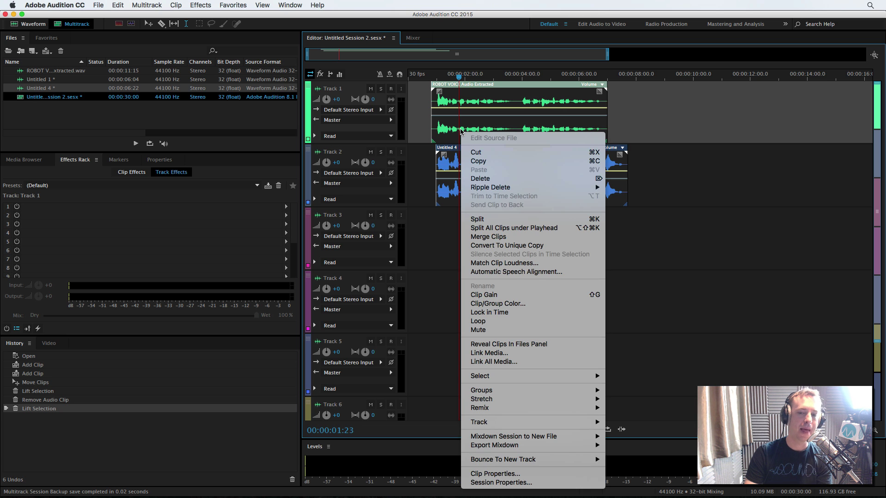
left_click(496, 274)
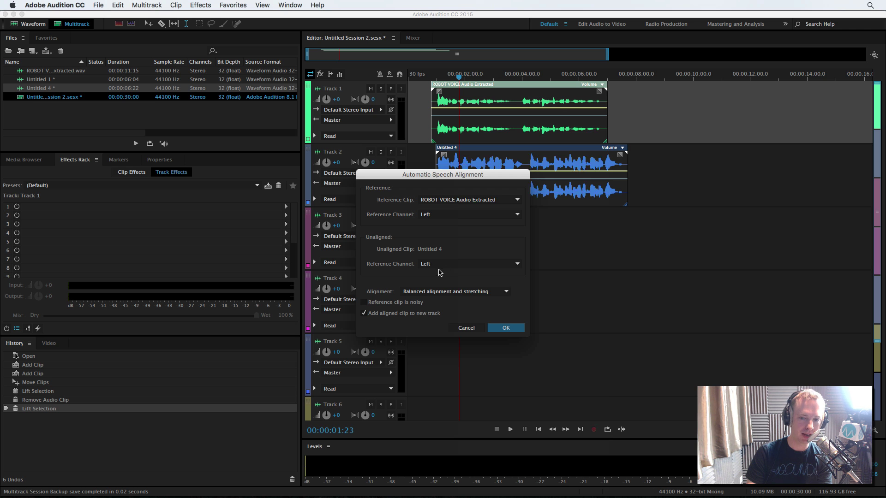
left_click(506, 328)
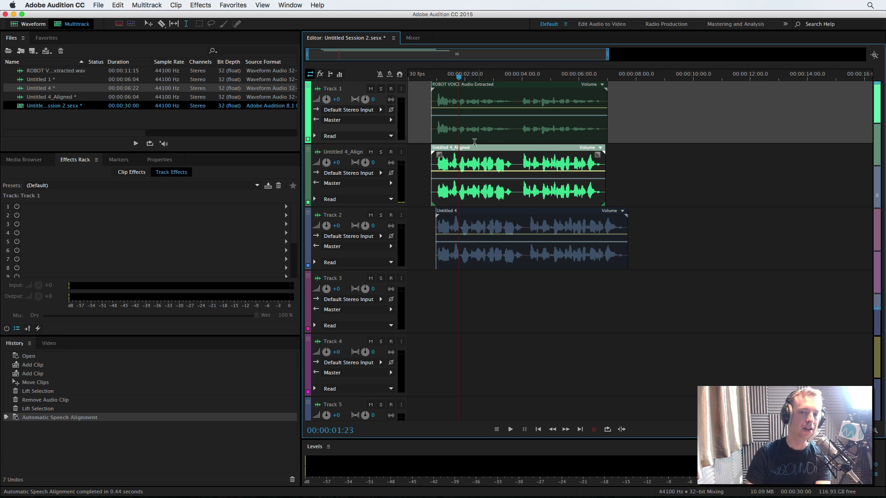
Delete the unaligned Untitled 4 clip, play the result, and open Untitled 4_Aligned in Waveform view
left_click(472, 226)
key("Delete")
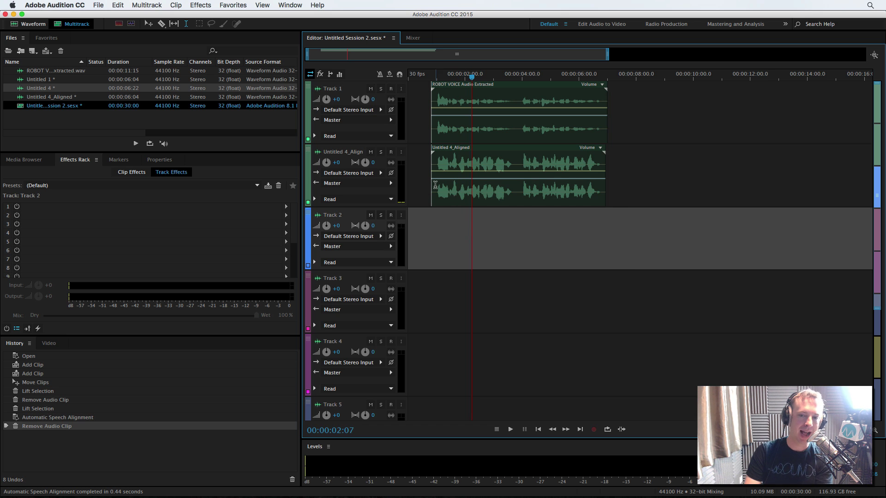
left_click(435, 187)
key("space")
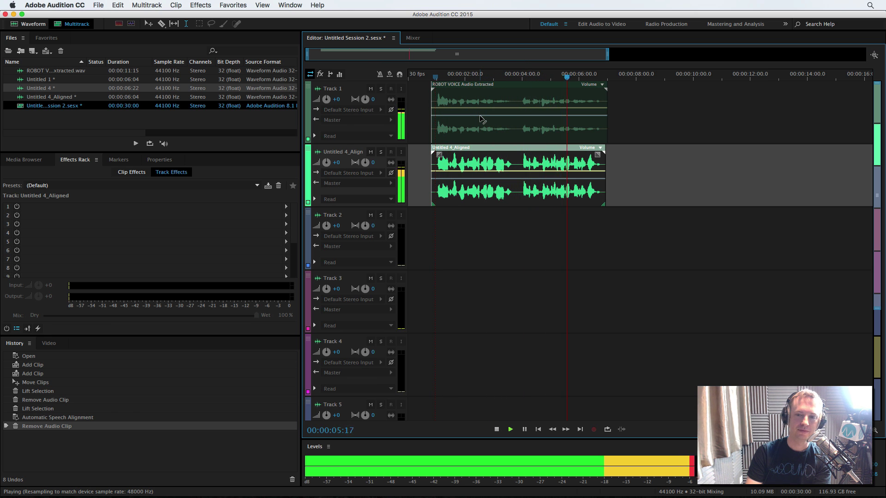
key("space")
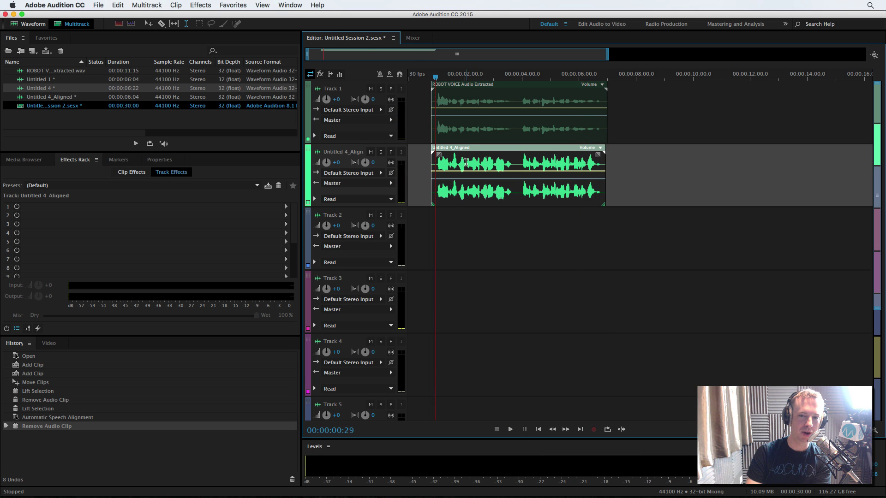
double_click(466, 162)
double_click(394, 116)
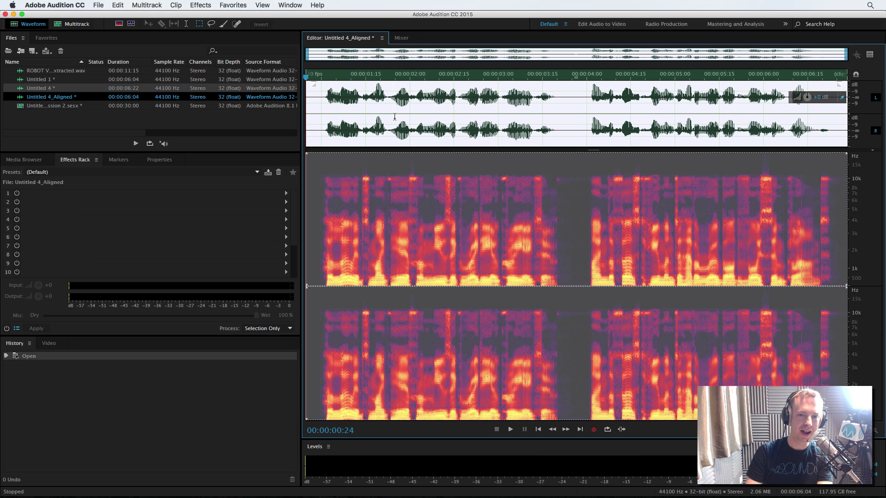
Copy the spoken portion of the Untitled 4_Aligned recording
left_click(325, 129)
left_click_drag(325, 129, 832, 124)
key("super+c")
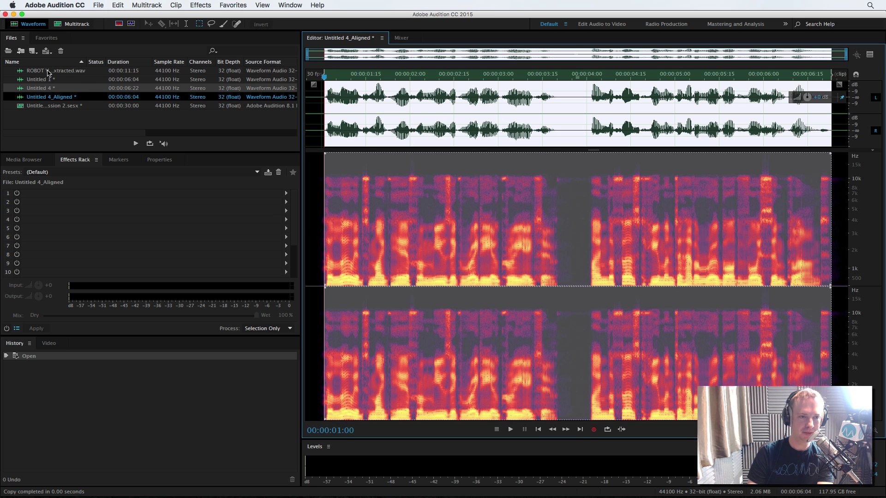
Paste it over 1–6.8 s of ROBOT VOICE Audio Extracted.wav, lower it 2.1 dB, and save
double_click(49, 71)
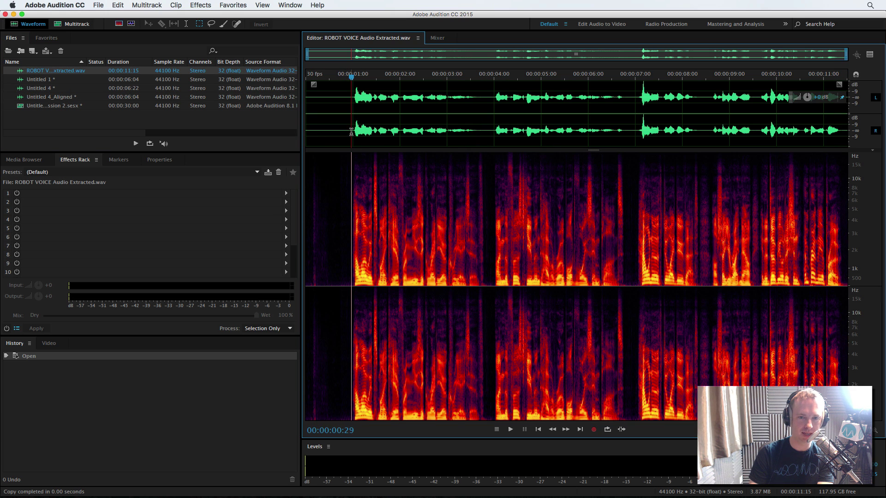
left_click_drag(354, 131, 625, 140)
key("Delete")
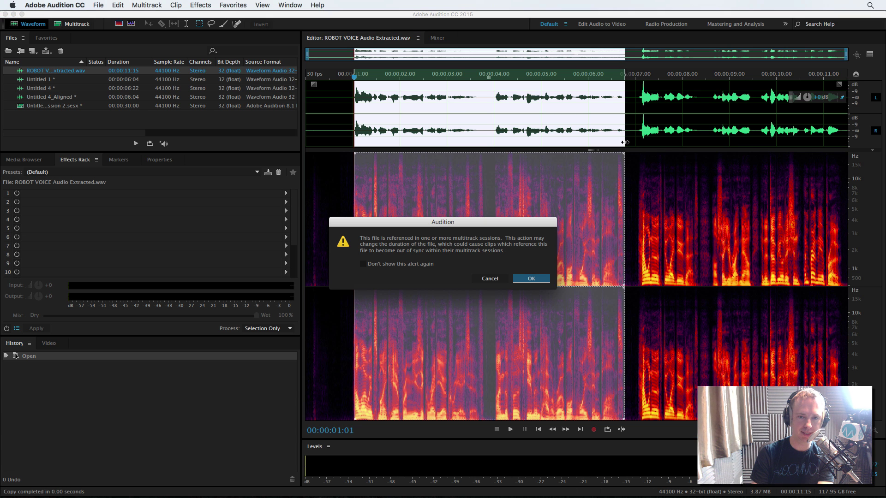
left_click(528, 280)
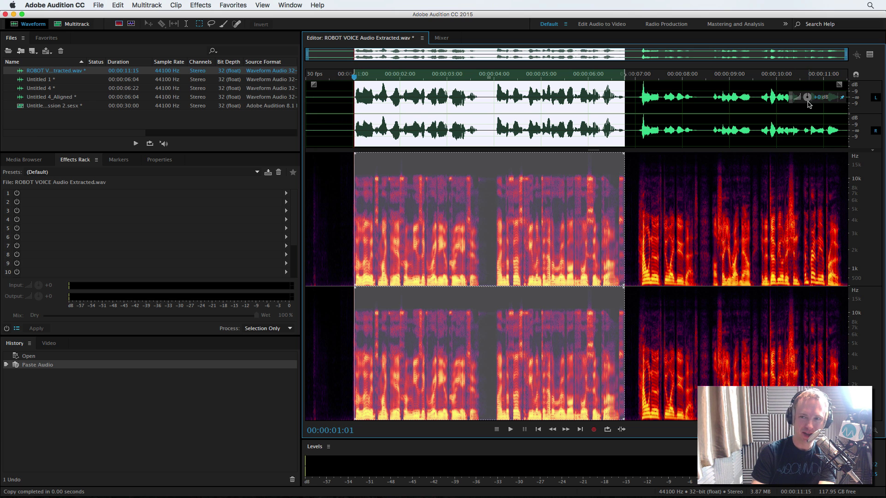
left_click_drag(807, 97, 807, 99)
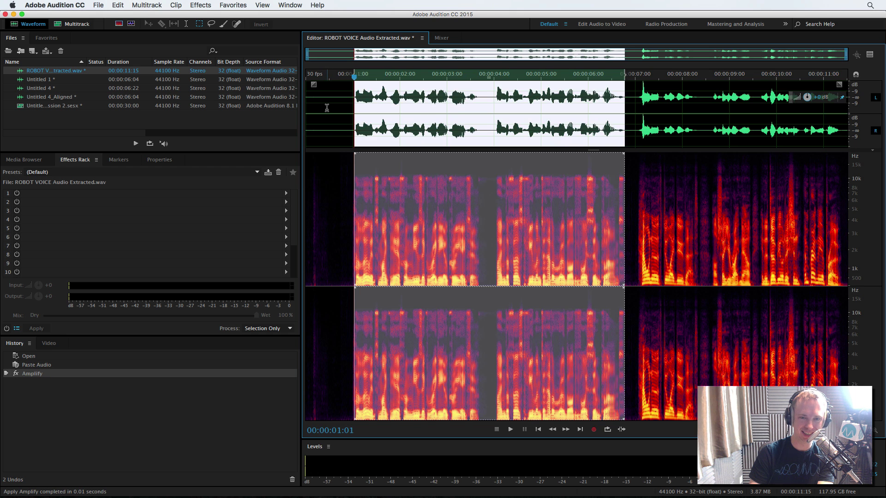
left_click(326, 107)
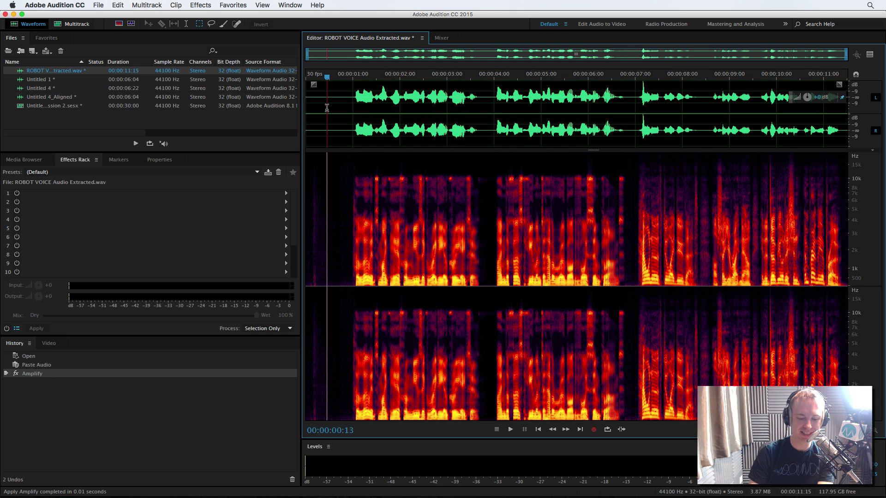
key("super+s")
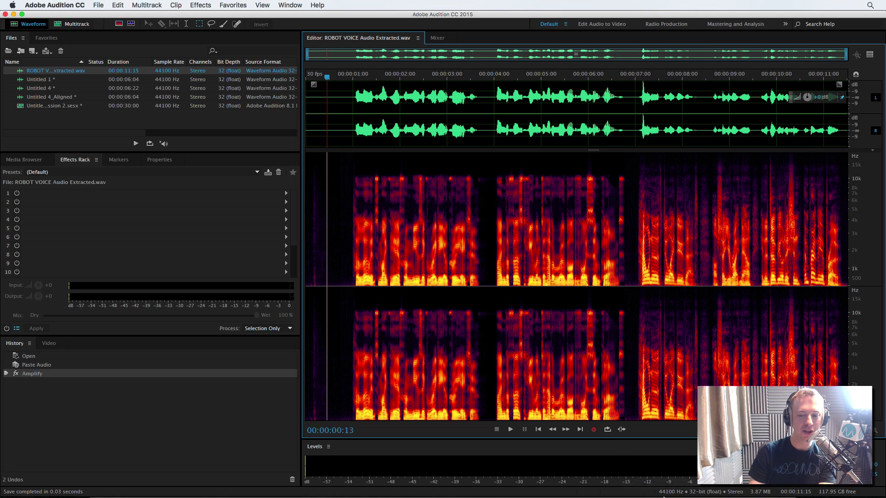
Back in Premiere Pro, play the ROBOT sequence from the start with the new voice
mouse_move(673, 494)
left_click(673, 479)
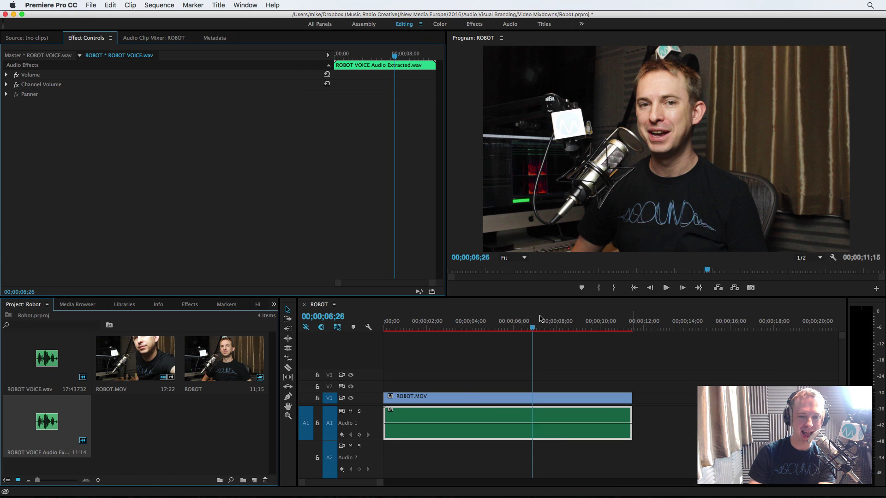
left_click(395, 327)
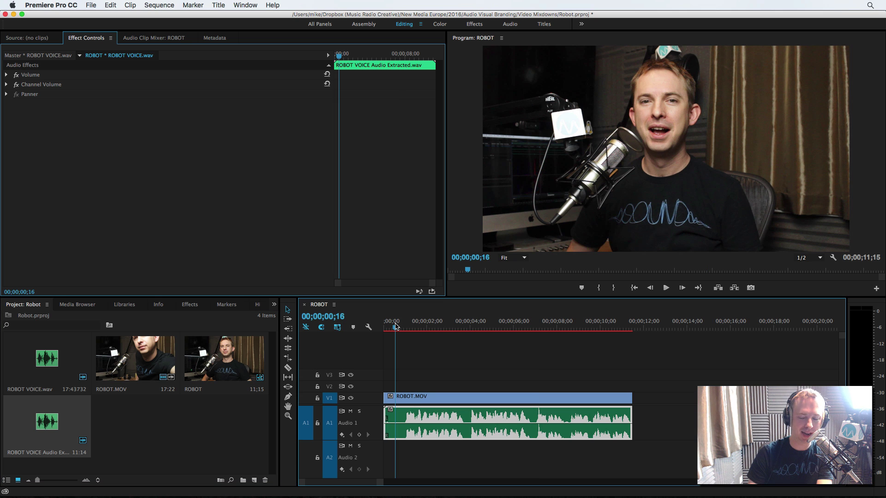
key("space")
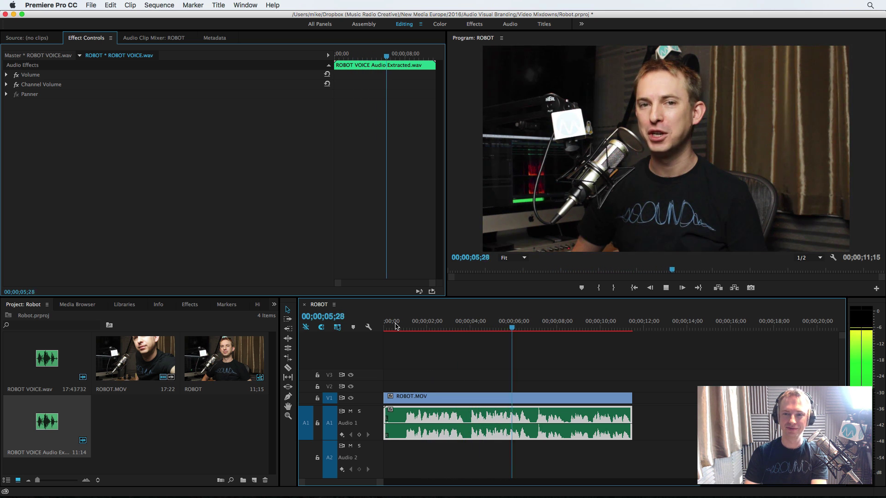
key("space")
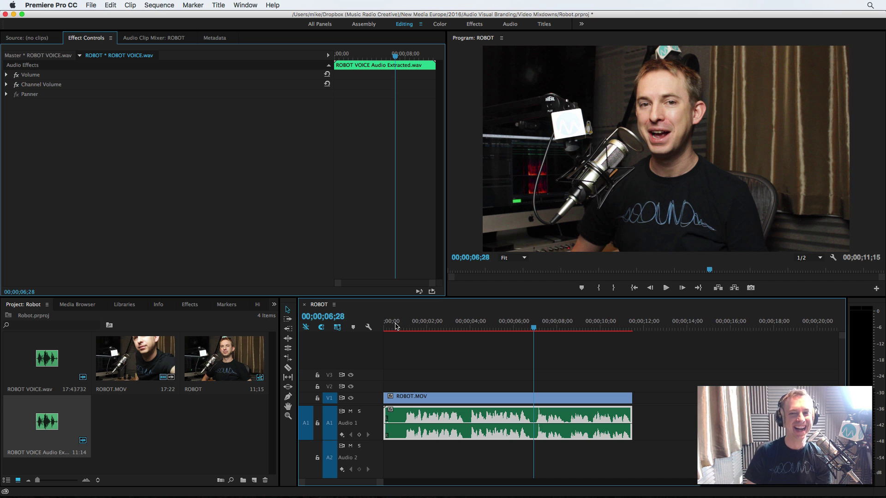